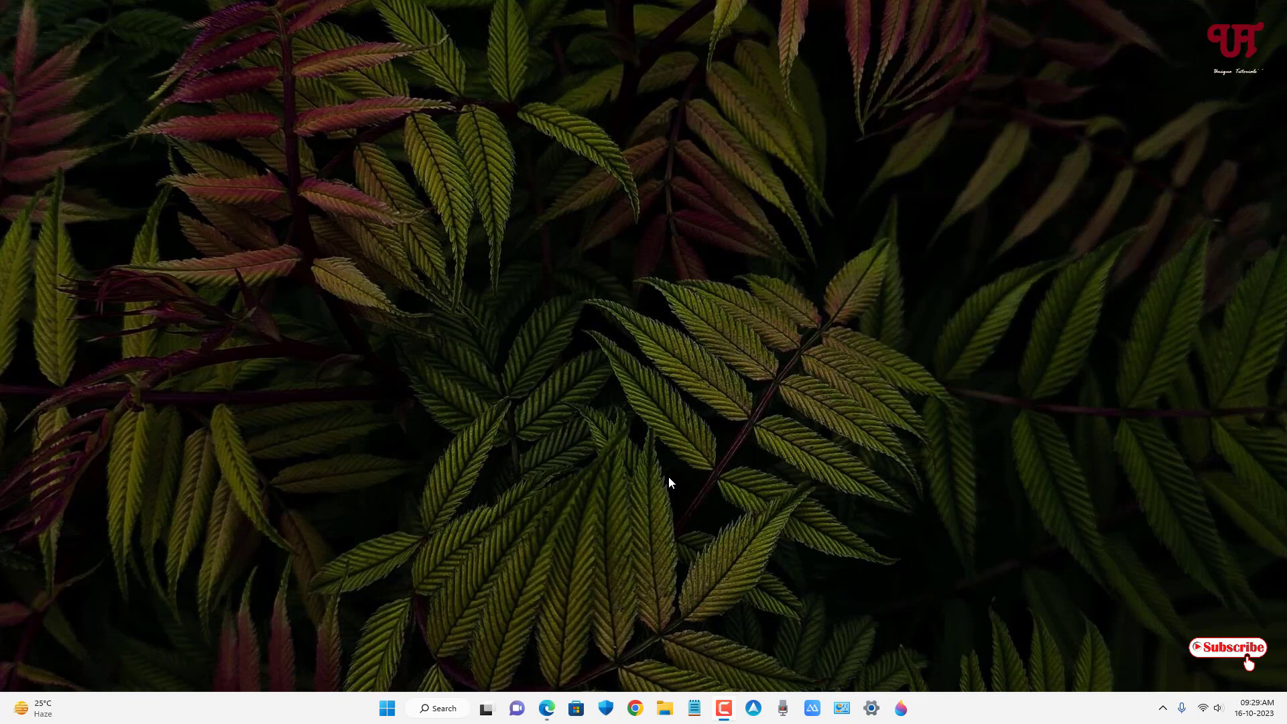
# - Download DNS-Changer-win-x64-2.1.10.zip from the dnsChanger-desktop GitHub releases page in Edge
pyautogui.click(548, 707)
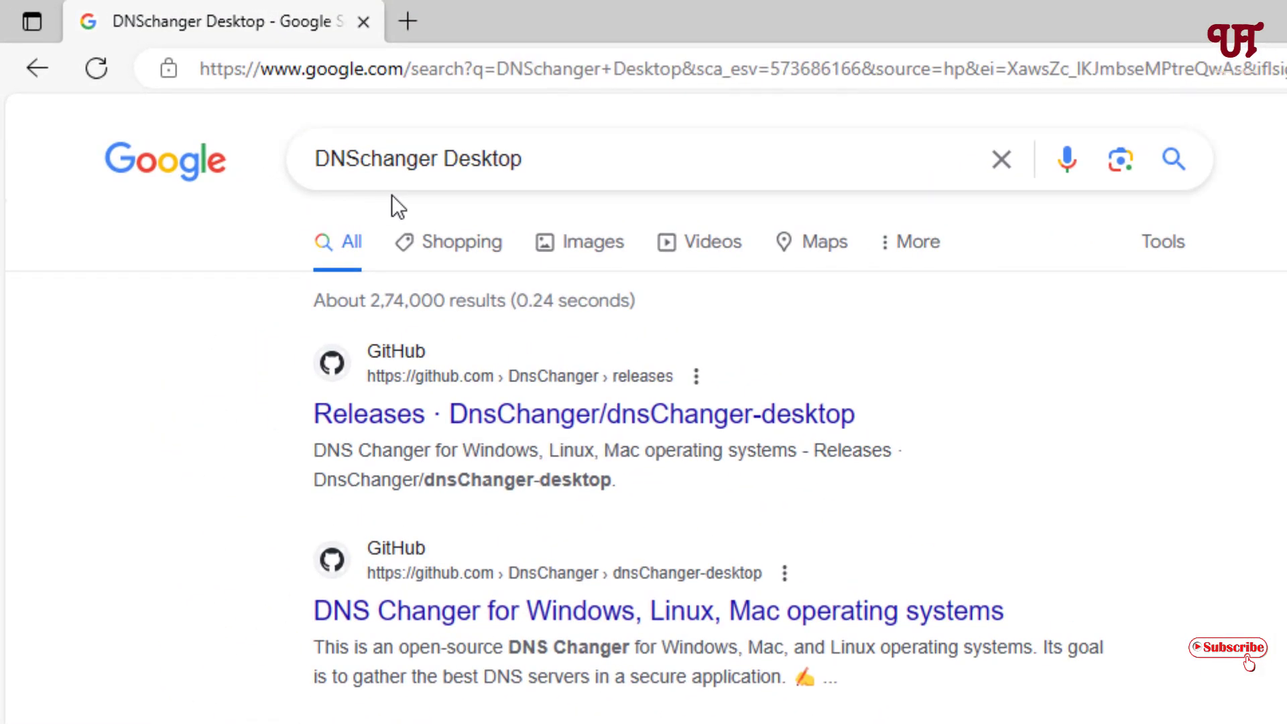
pyautogui.click(520, 431)
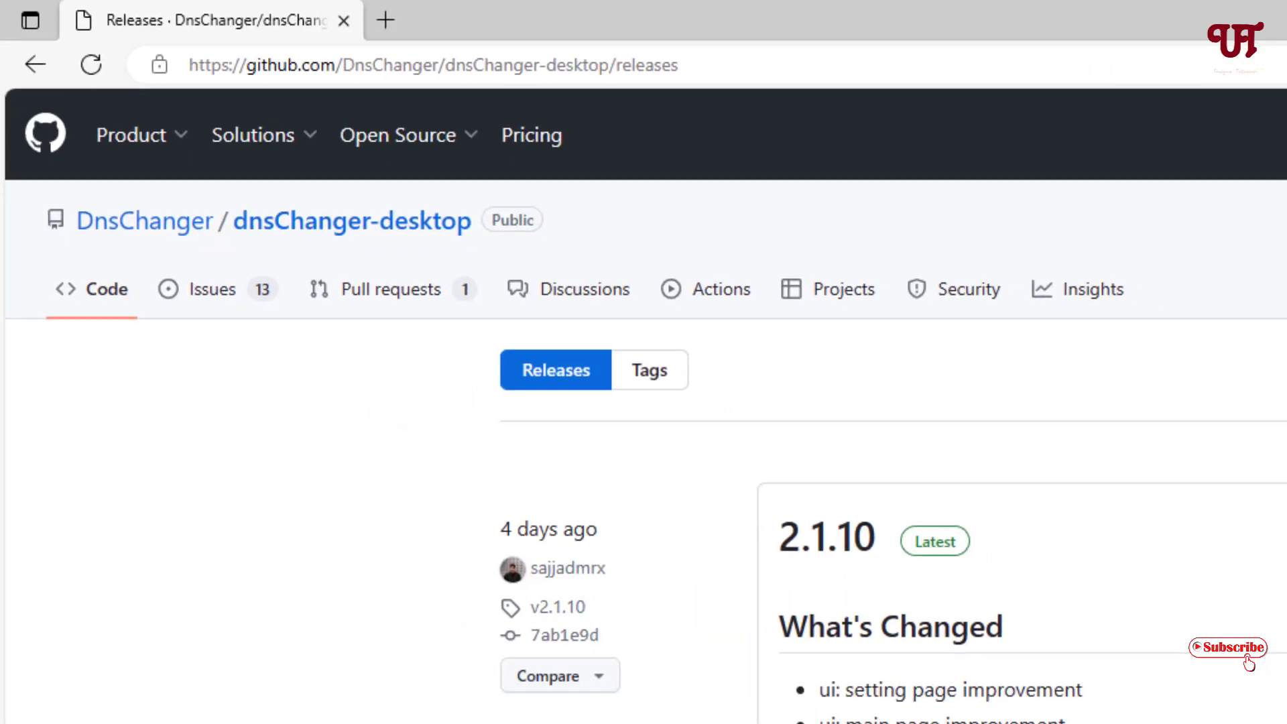
pyautogui.scroll(-3, 974, 365)
pyautogui.scroll(-1, 853, 319)
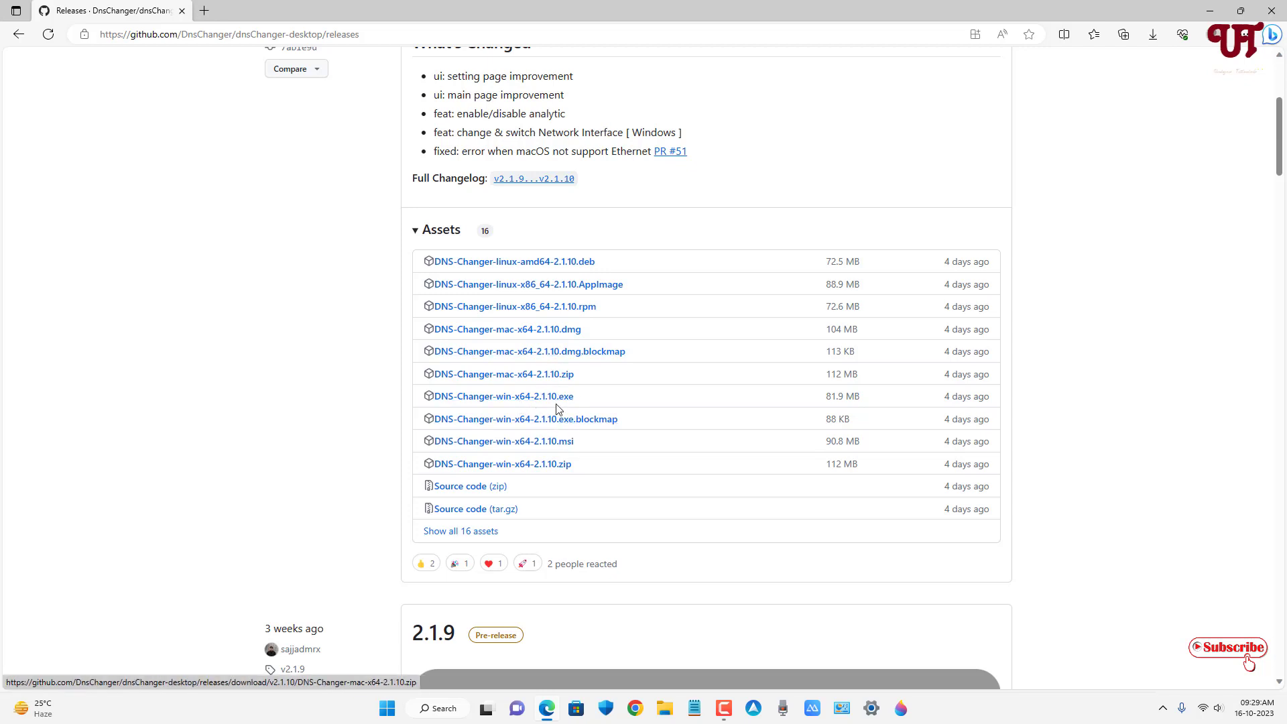
pyautogui.click(526, 464)
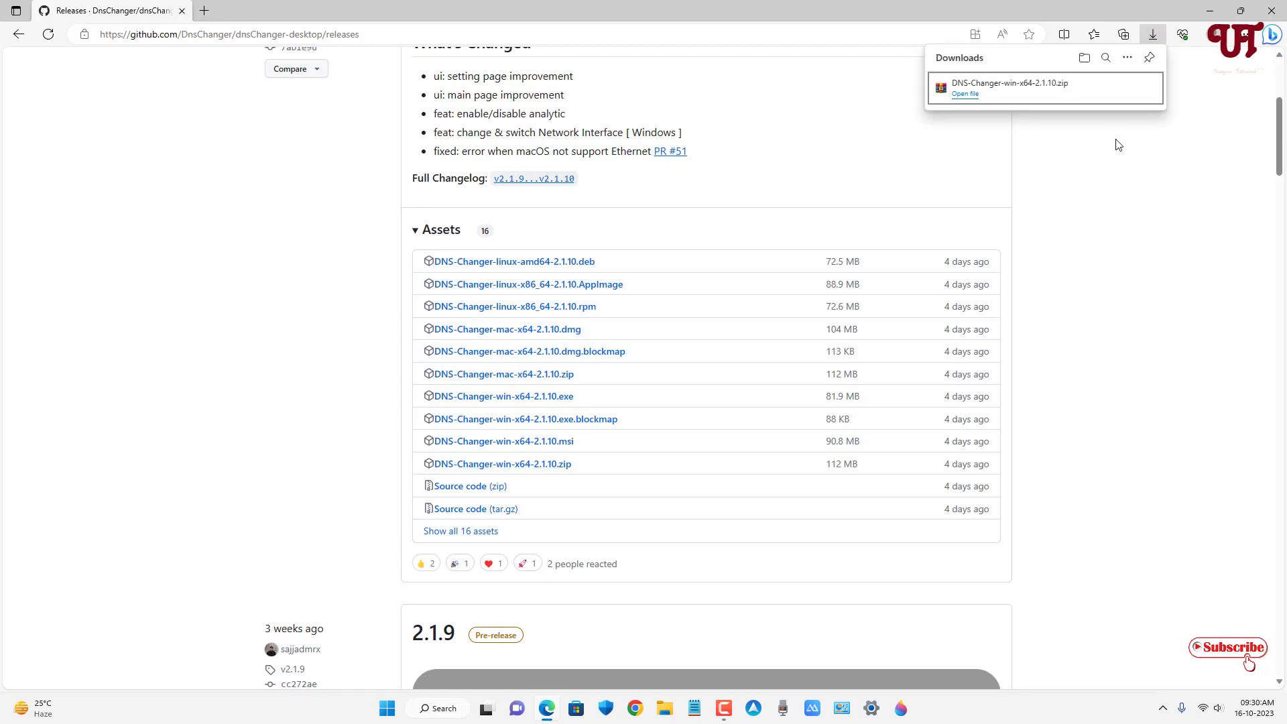
pyautogui.moveTo(1015, 86)
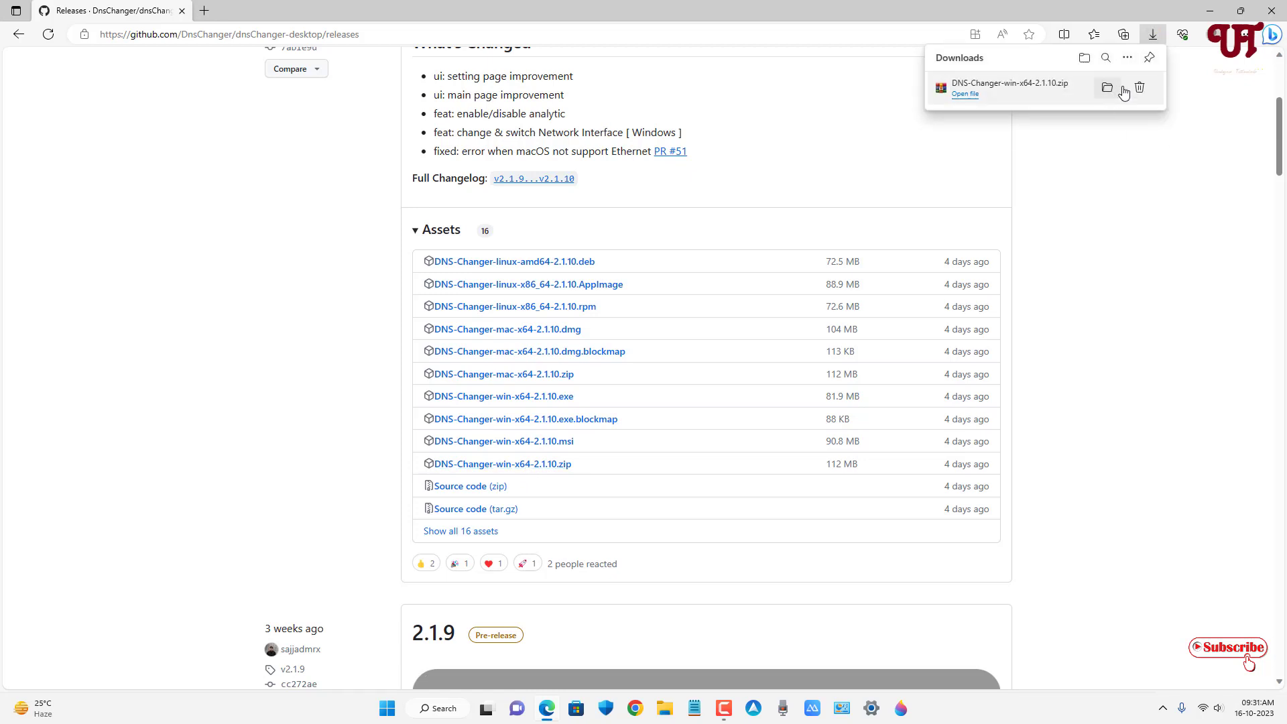
# - Extract the zip with WinRAR into Downloads and enter the DNS-Changer-win-x64-2.1.10 folder
pyautogui.click(1110, 87)
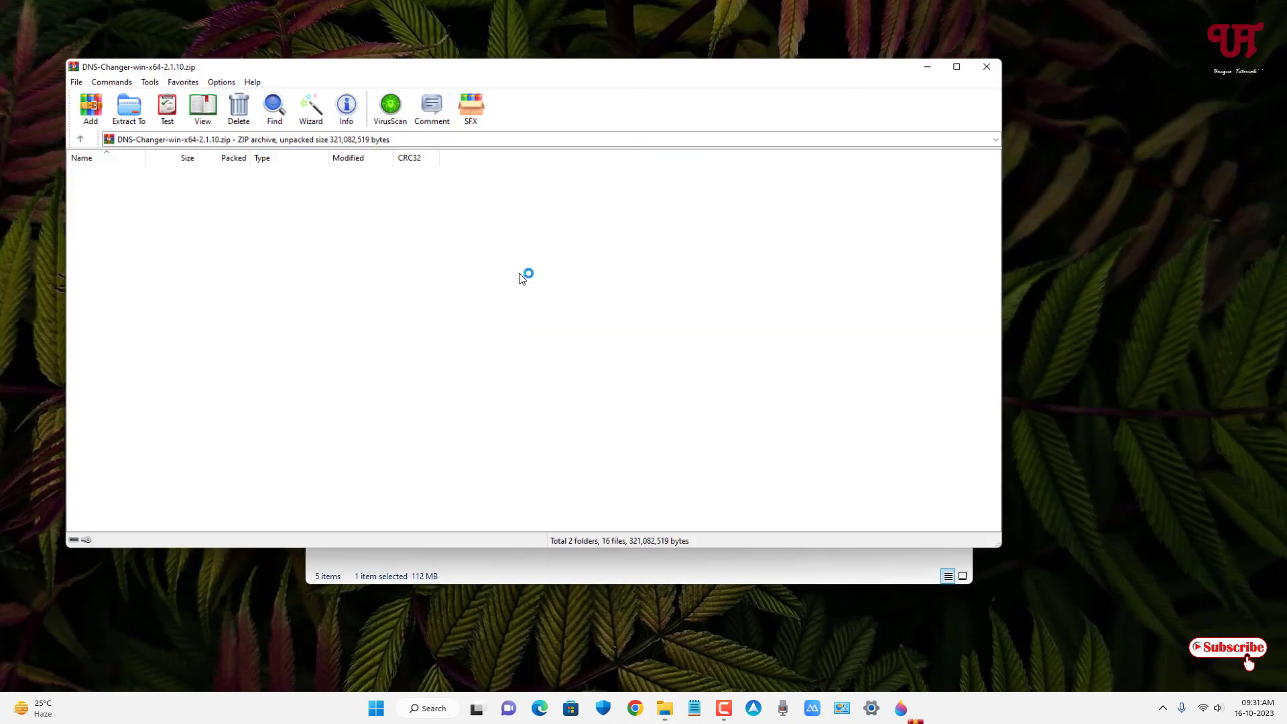
pyautogui.click(120, 104)
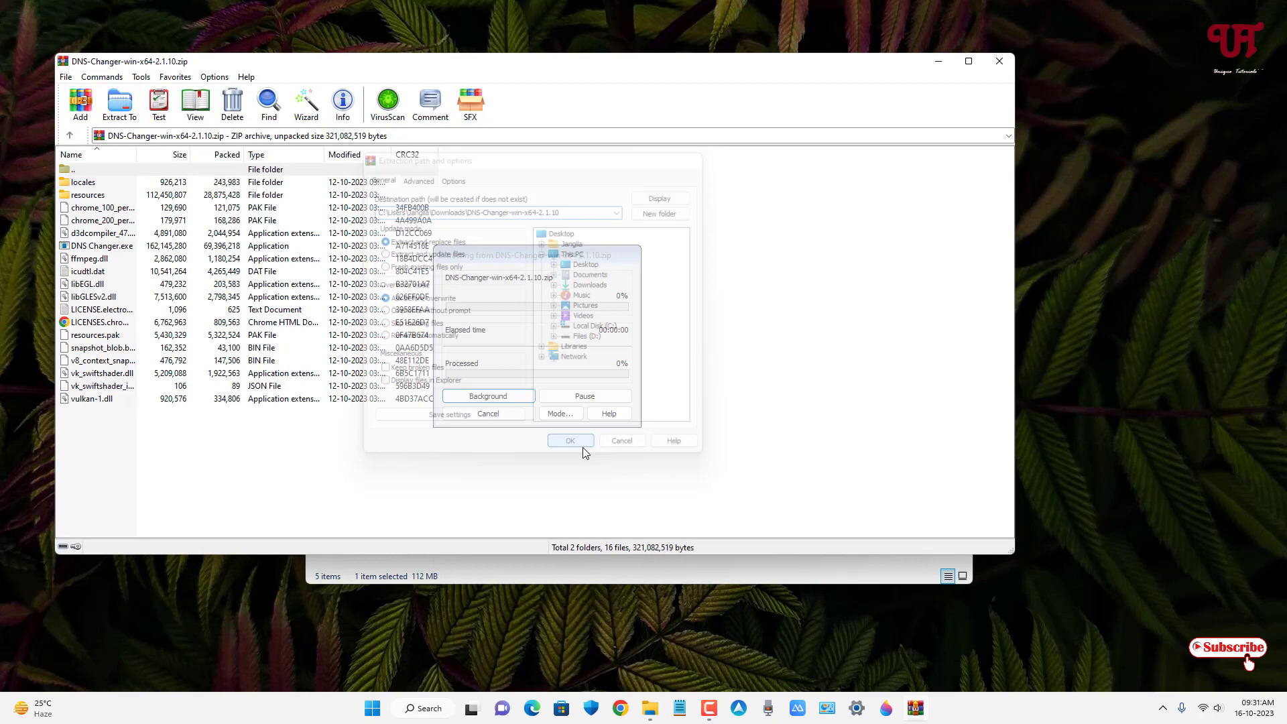
pyautogui.click(570, 436)
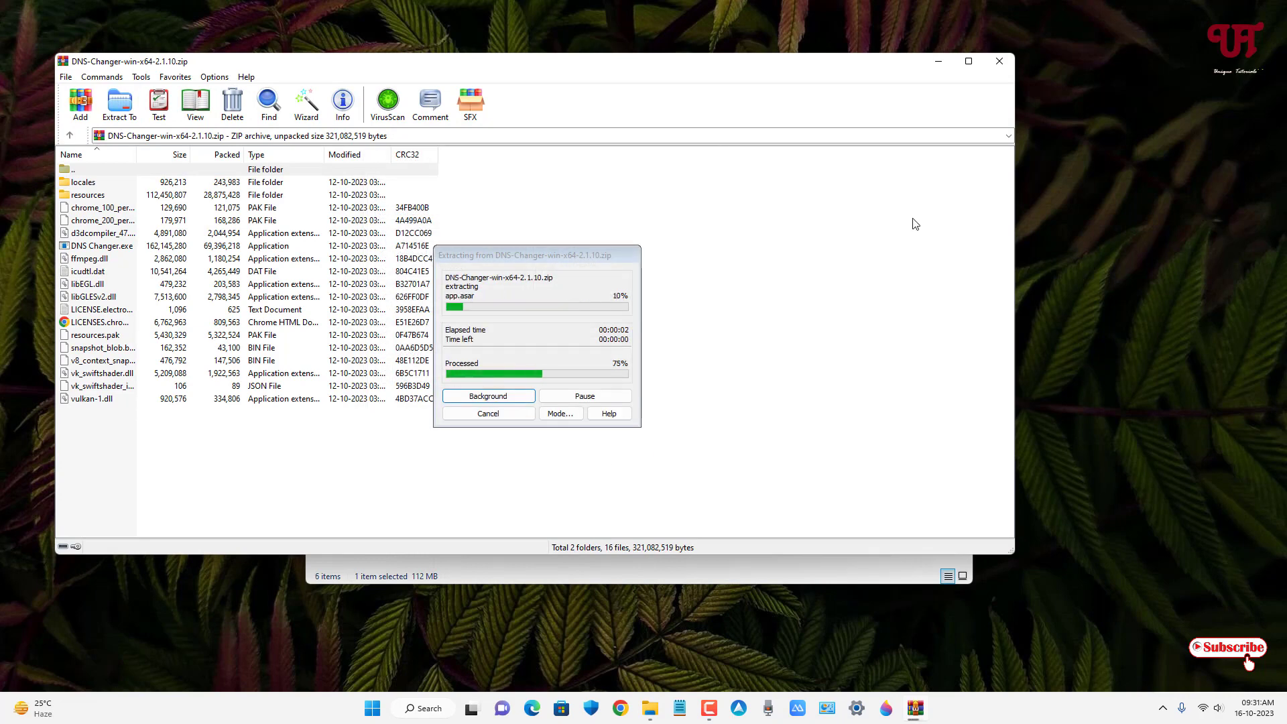
pyautogui.click(999, 60)
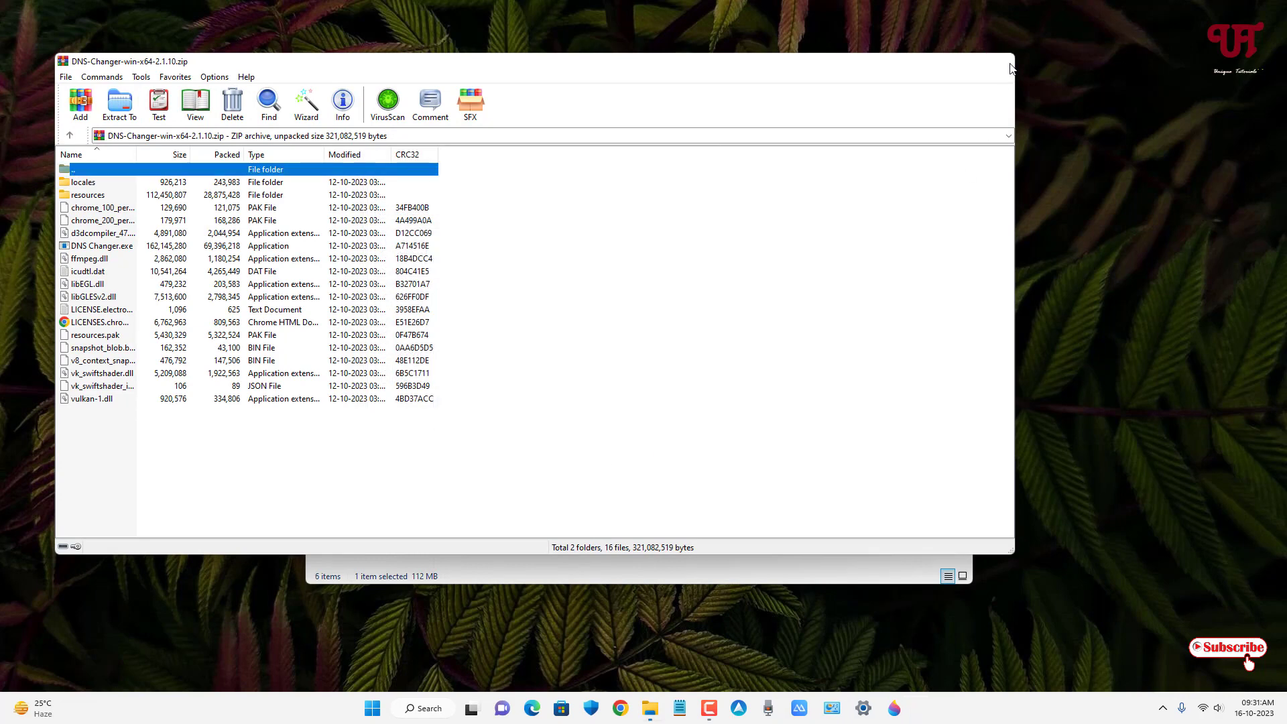
pyautogui.doubleClick(530, 293)
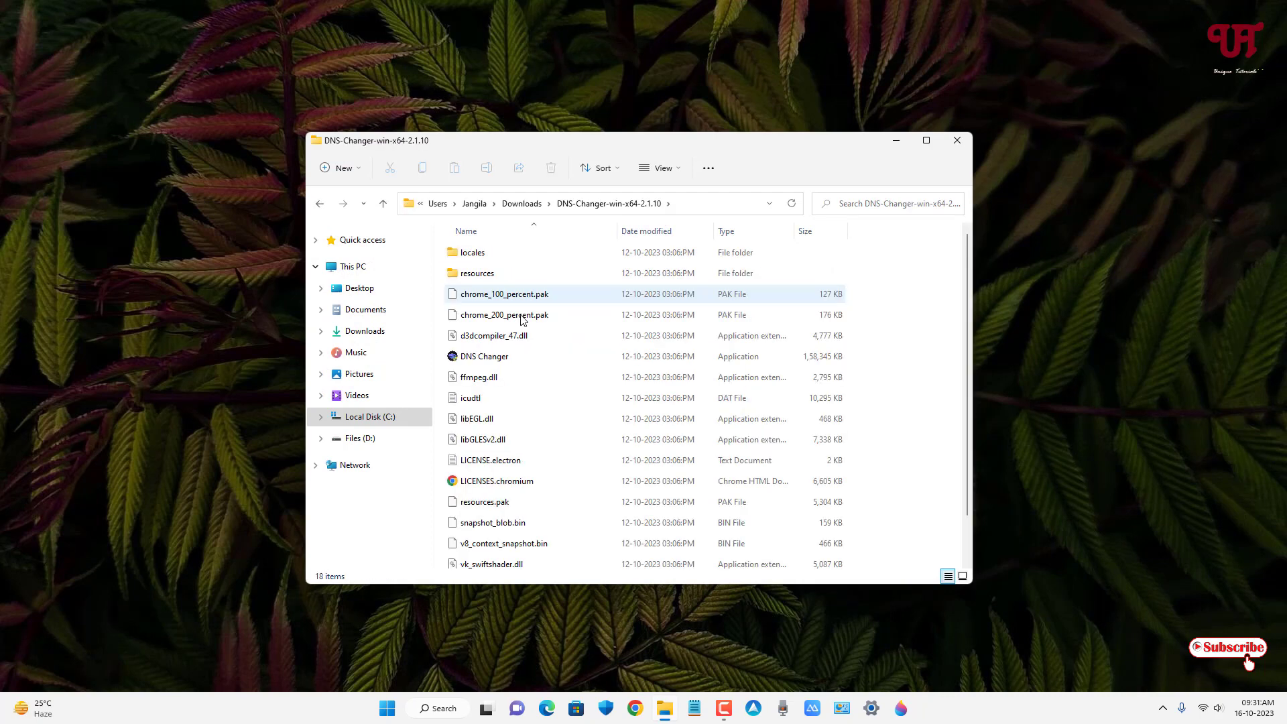
# - Launch DNS Changer.exe and add OpenDNS to the favourite servers from the Explore list
pyautogui.doubleClick(471, 357)
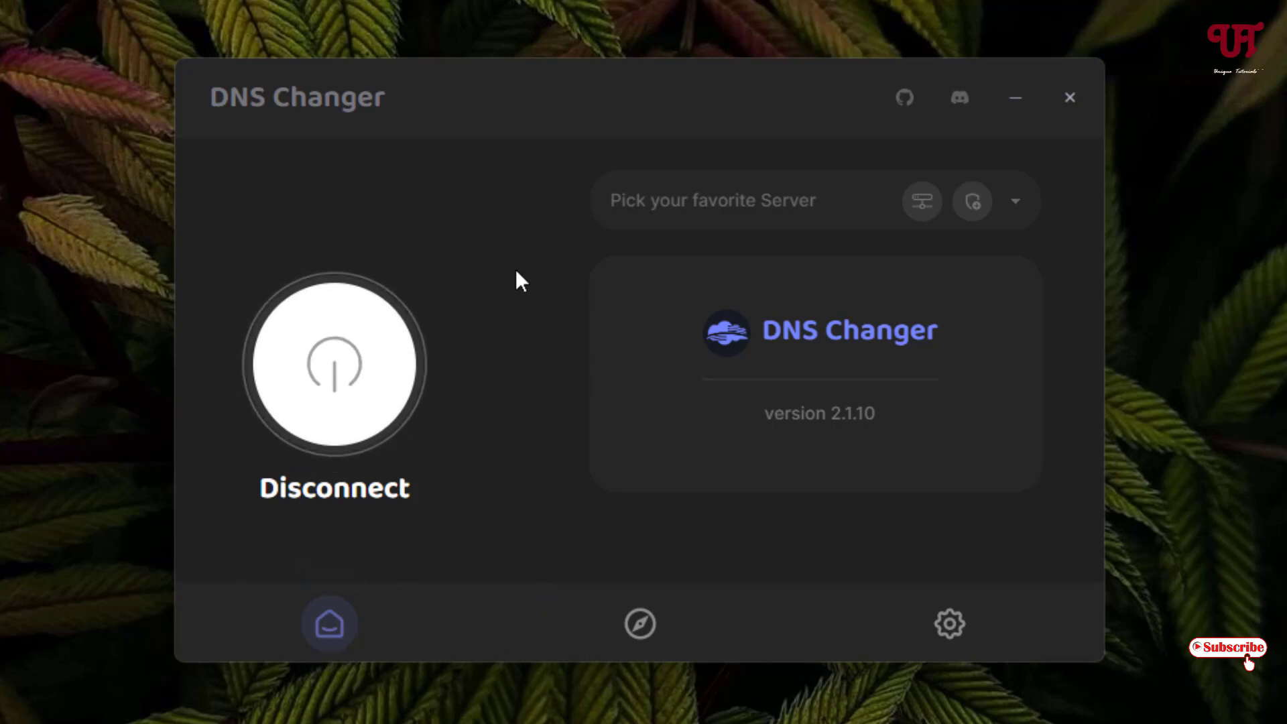
pyautogui.click(640, 625)
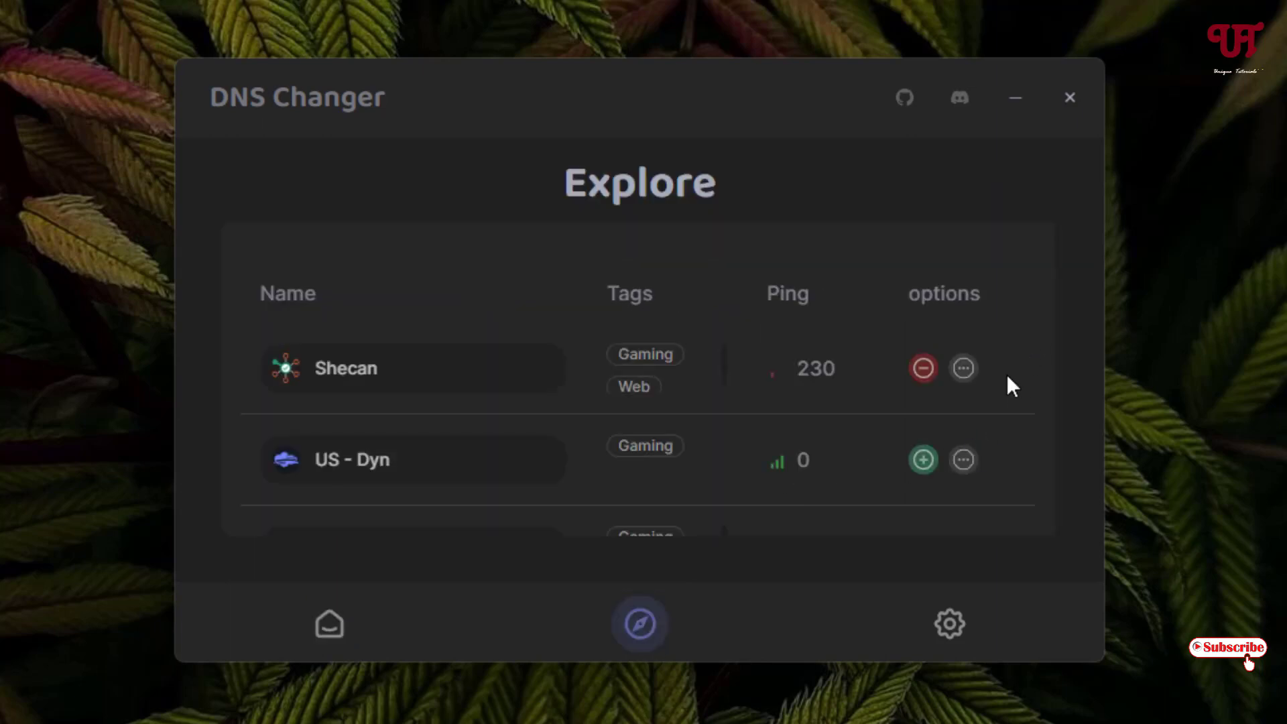
pyautogui.scroll(-3, 1009, 385)
pyautogui.scroll(-2, 1007, 396)
pyautogui.scroll(-3, 1007, 395)
pyautogui.scroll(-2, 1007, 395)
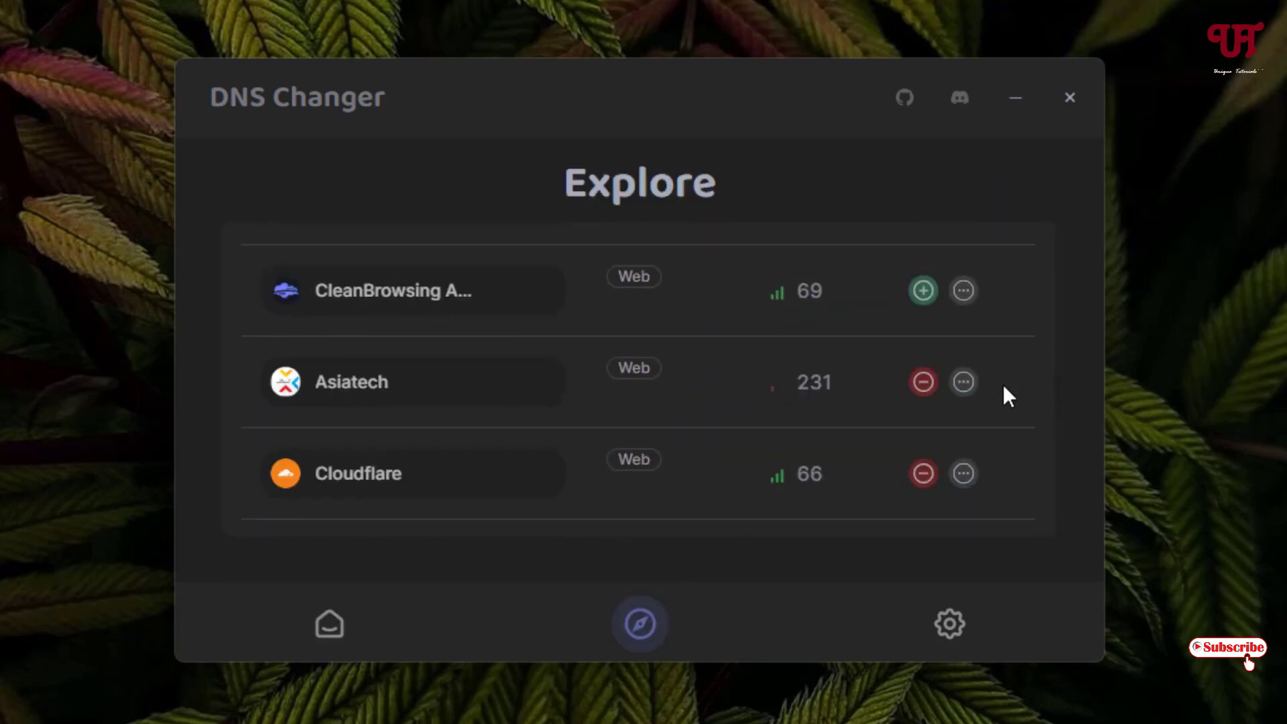
pyautogui.scroll(-1, 1006, 395)
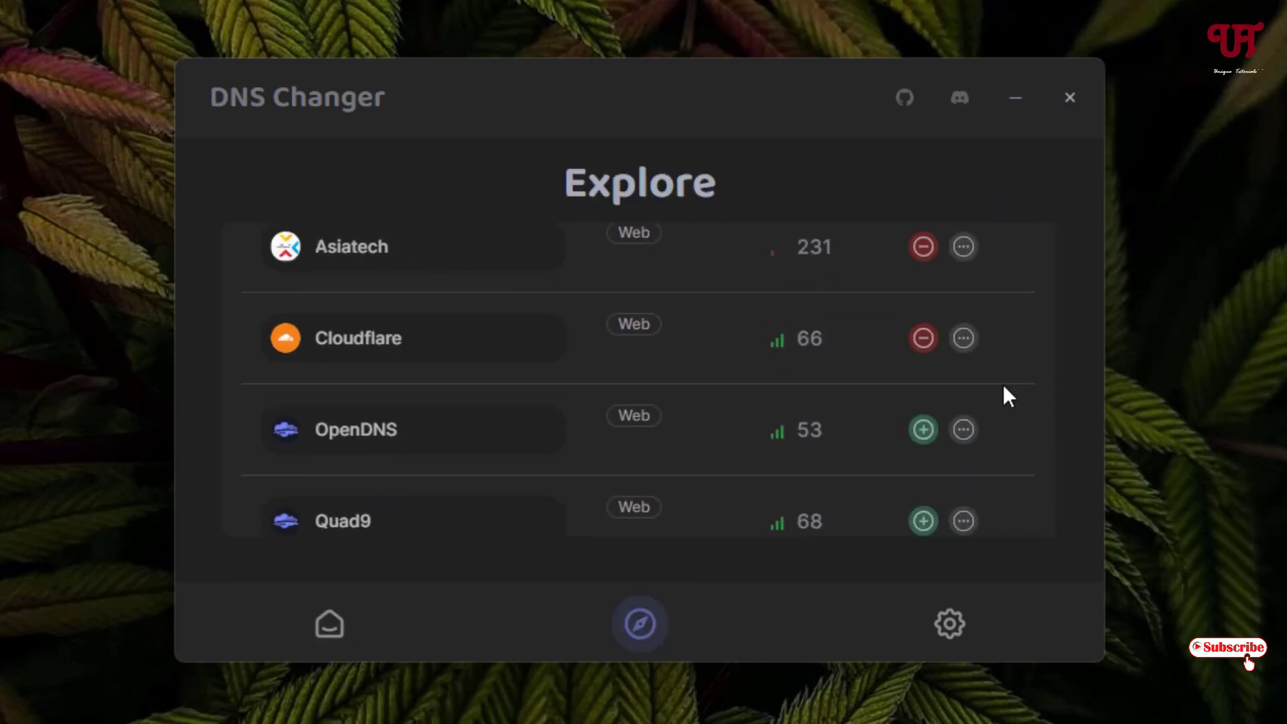
pyautogui.click(924, 440)
# - In Settings, toggle the Start up option on and then back off
pyautogui.click(950, 629)
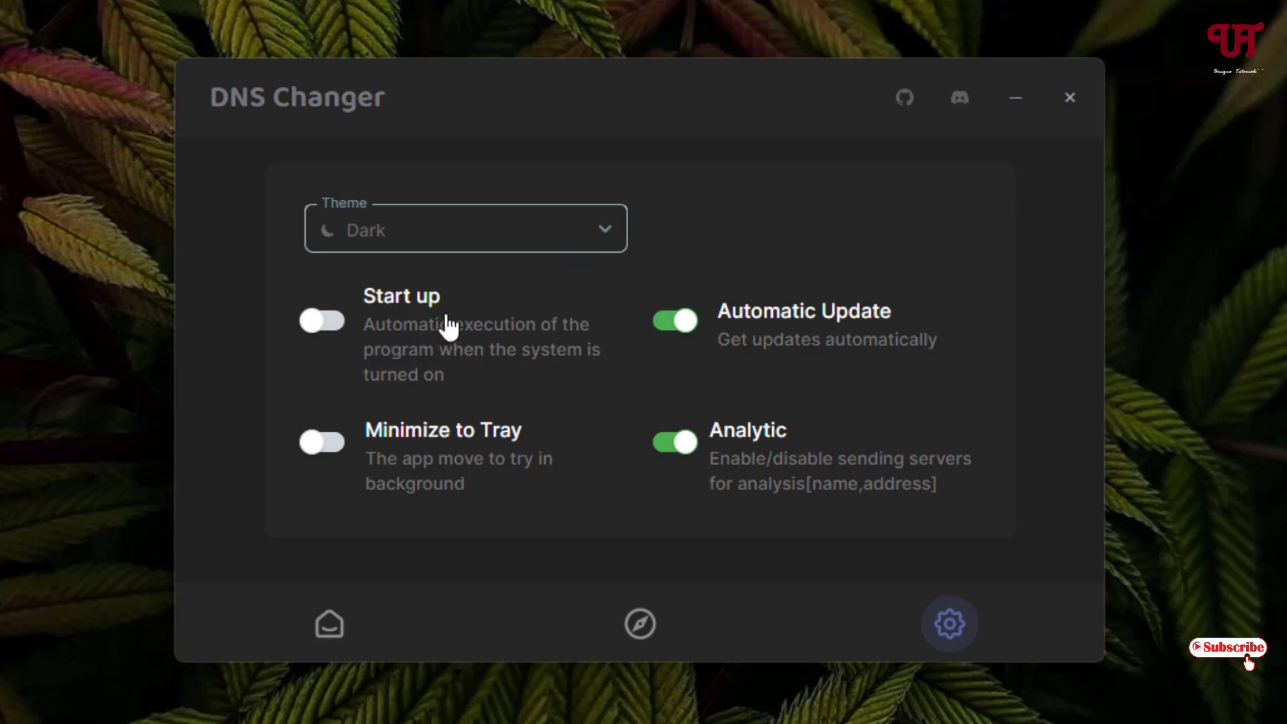
pyautogui.click(336, 328)
pyautogui.click(368, 325)
# - Review the favourite server list on the home screen, then go to the Explore catalogue
pyautogui.click(330, 626)
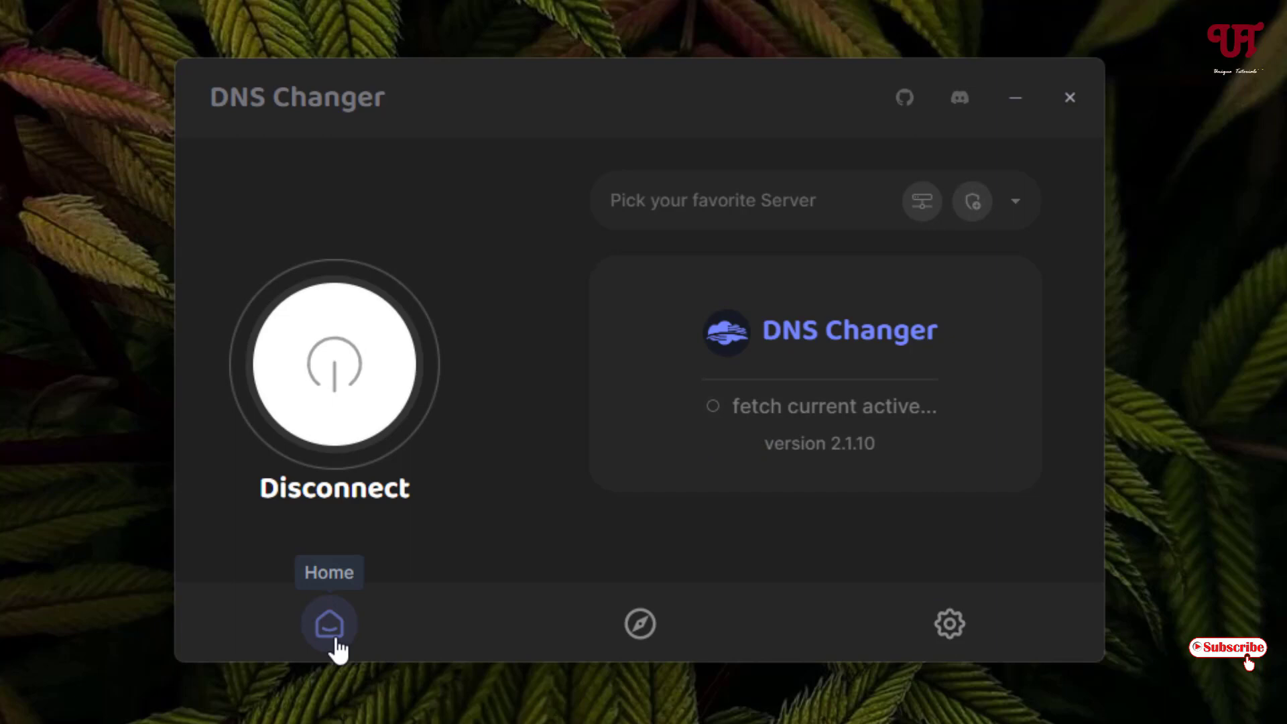
pyautogui.click(720, 222)
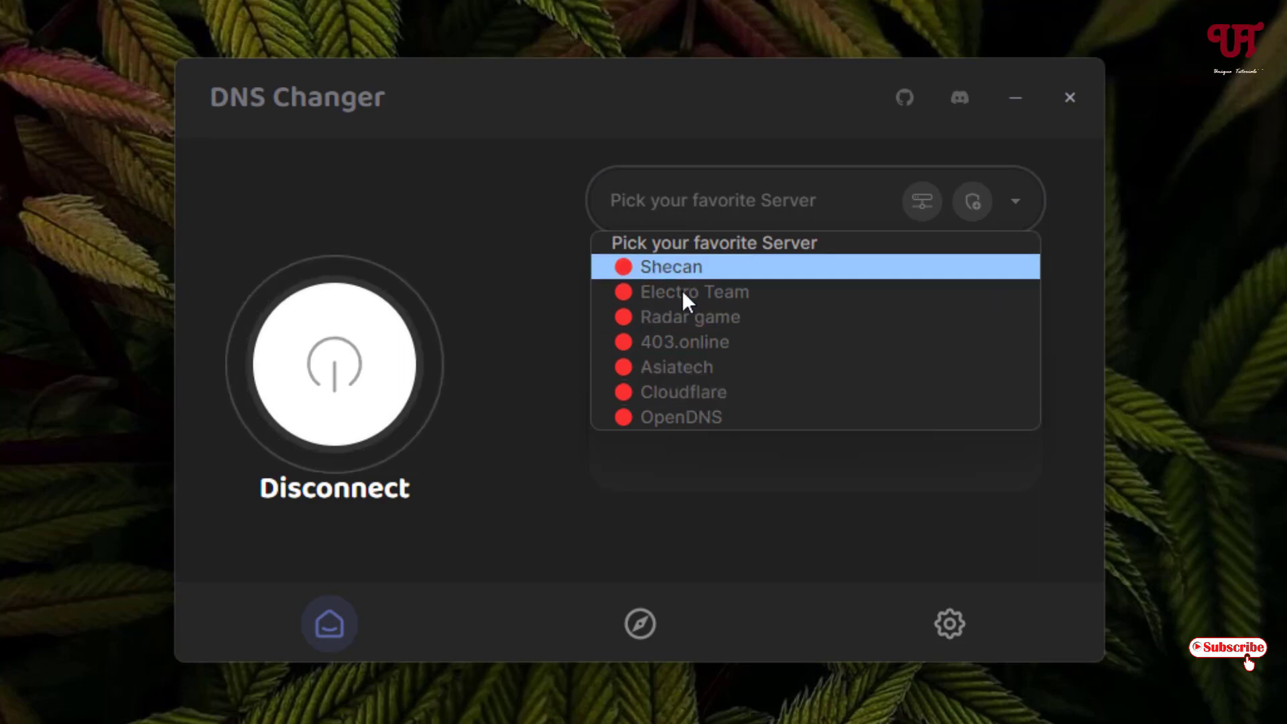
pyautogui.click(605, 521)
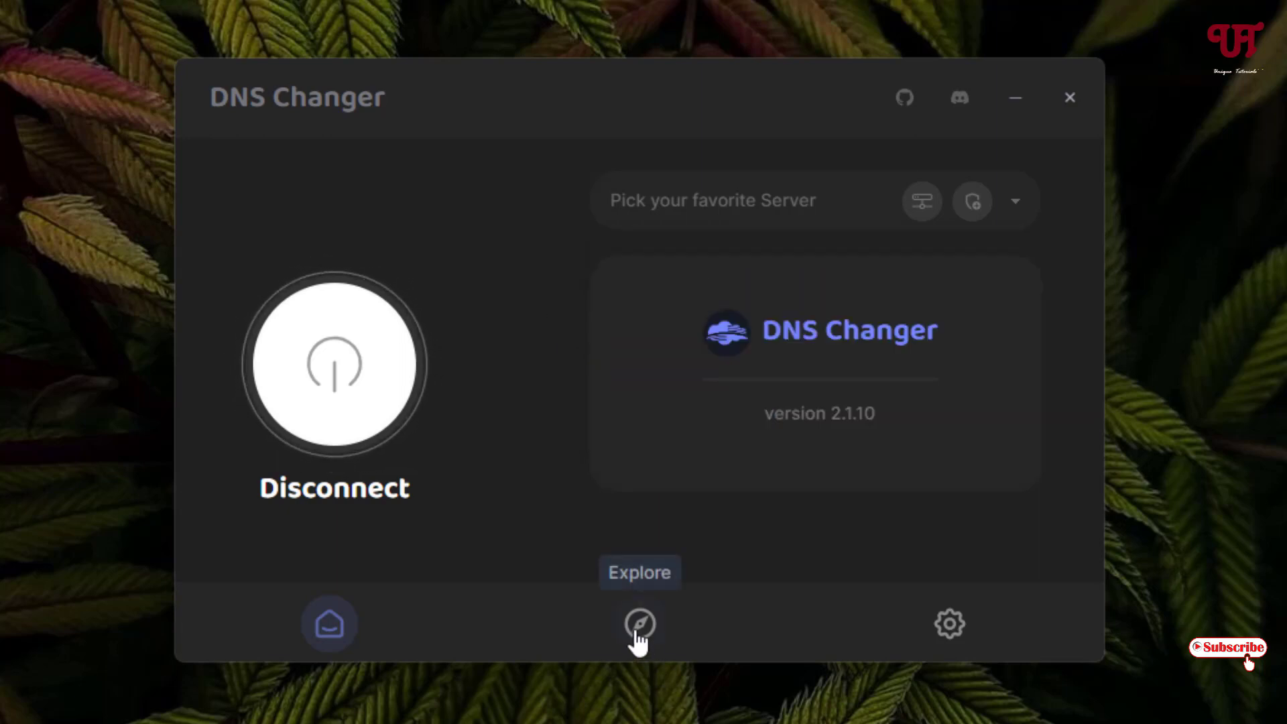
pyautogui.click(639, 637)
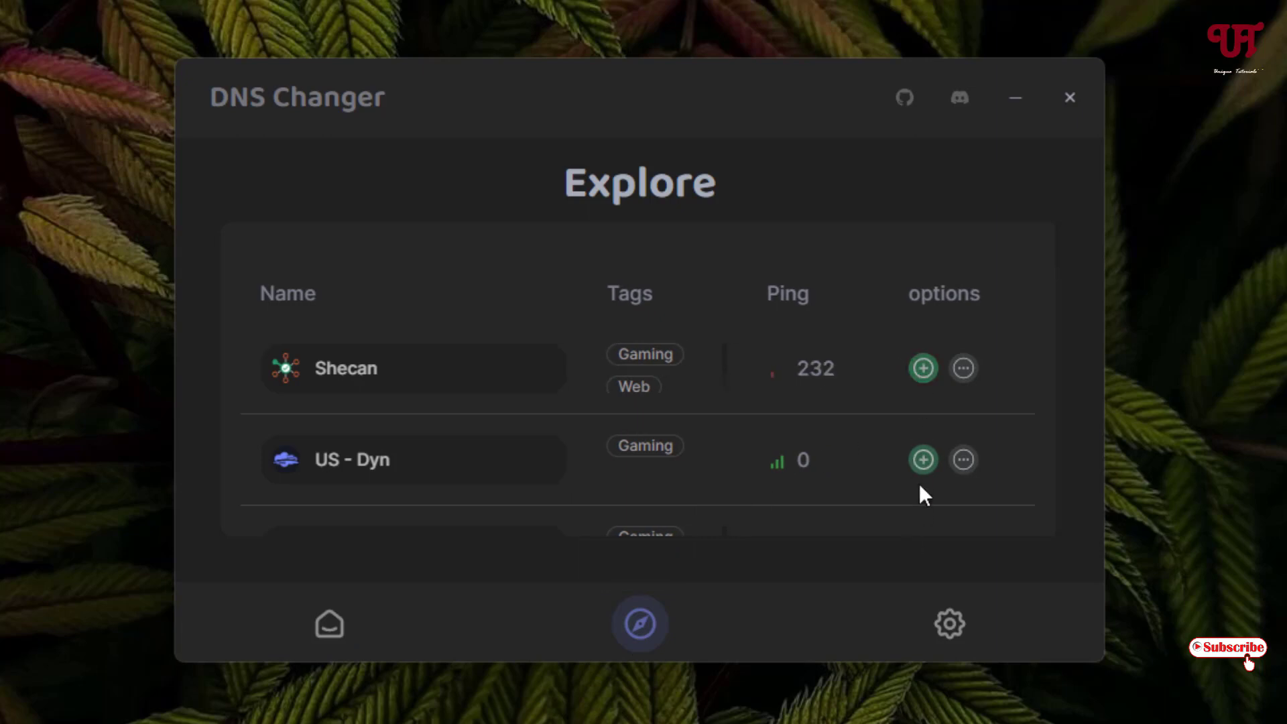
pyautogui.scroll(-2, 670, 455)
pyautogui.scroll(-5, 701, 475)
pyautogui.scroll(-2, 701, 475)
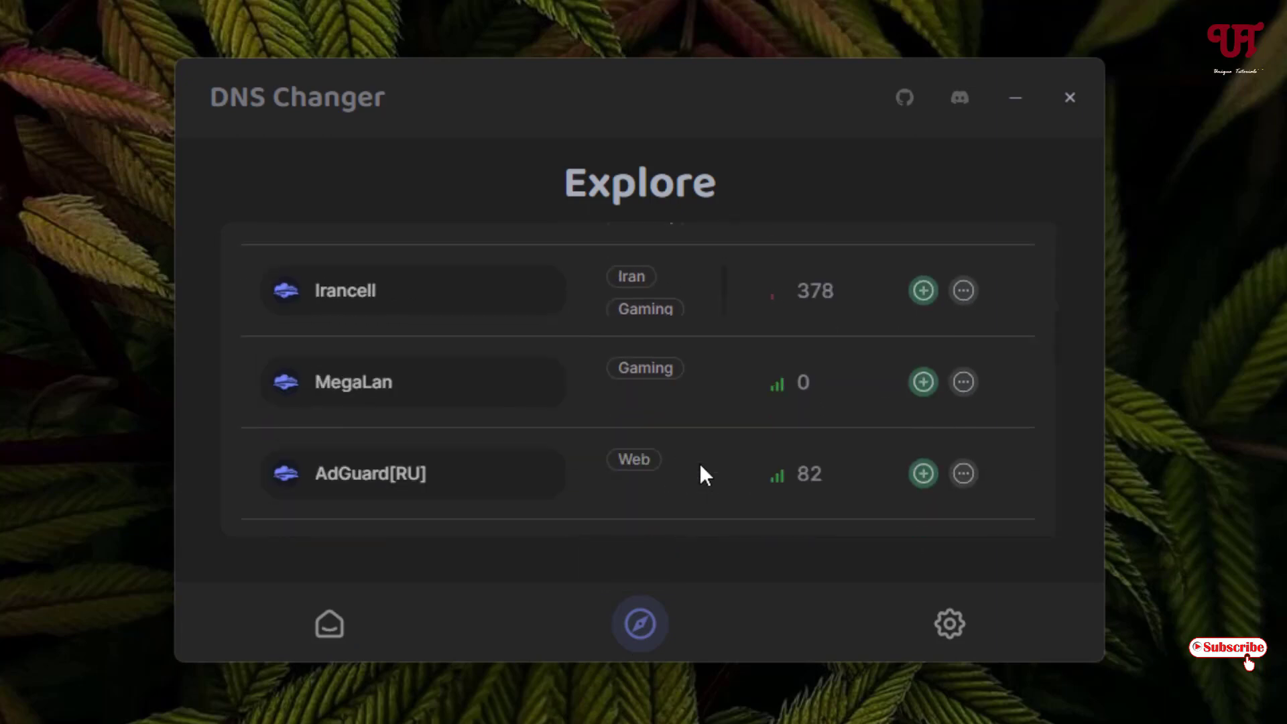
pyautogui.scroll(2, 545, 379)
pyautogui.scroll(2, 550, 383)
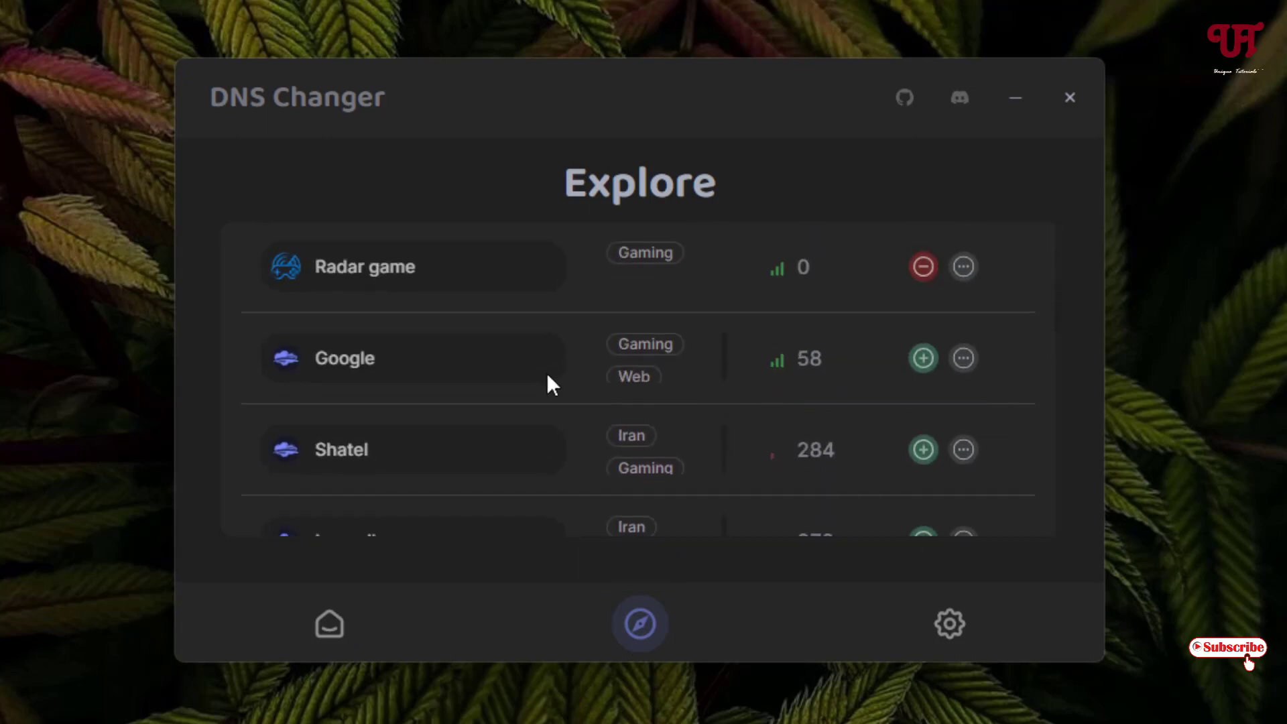
# - Add Google to the favourite servers and check it in the home screen's server list
pyautogui.click(921, 359)
pyautogui.click(332, 624)
pyautogui.click(775, 204)
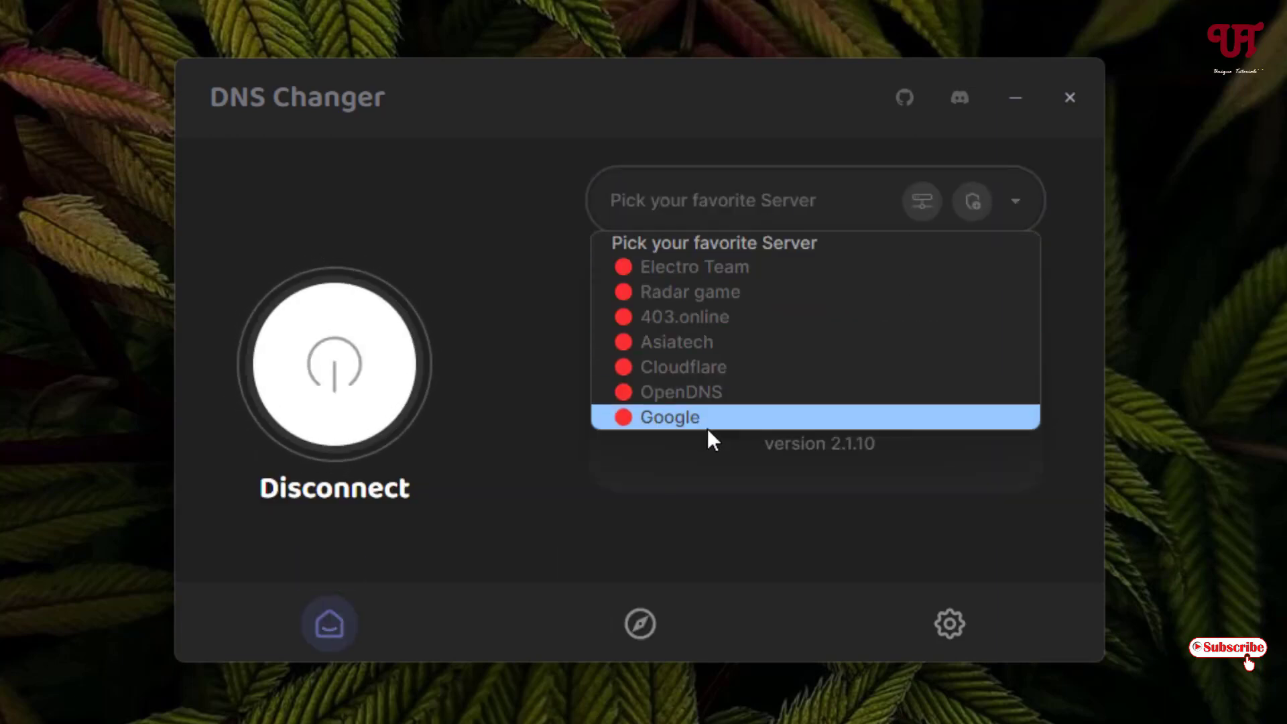
# - Select Cloudflare as the DNS server and review Network Options, leaving the interface on Auto
pyautogui.click(704, 369)
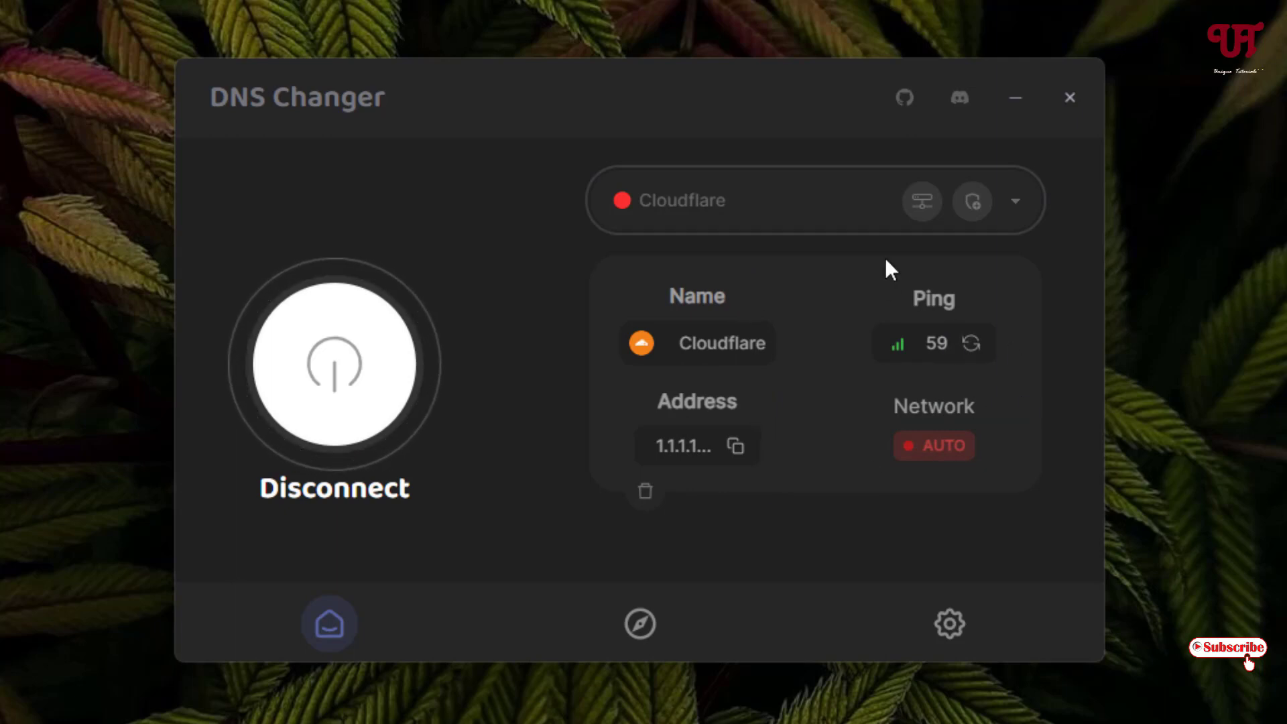
pyautogui.click(924, 212)
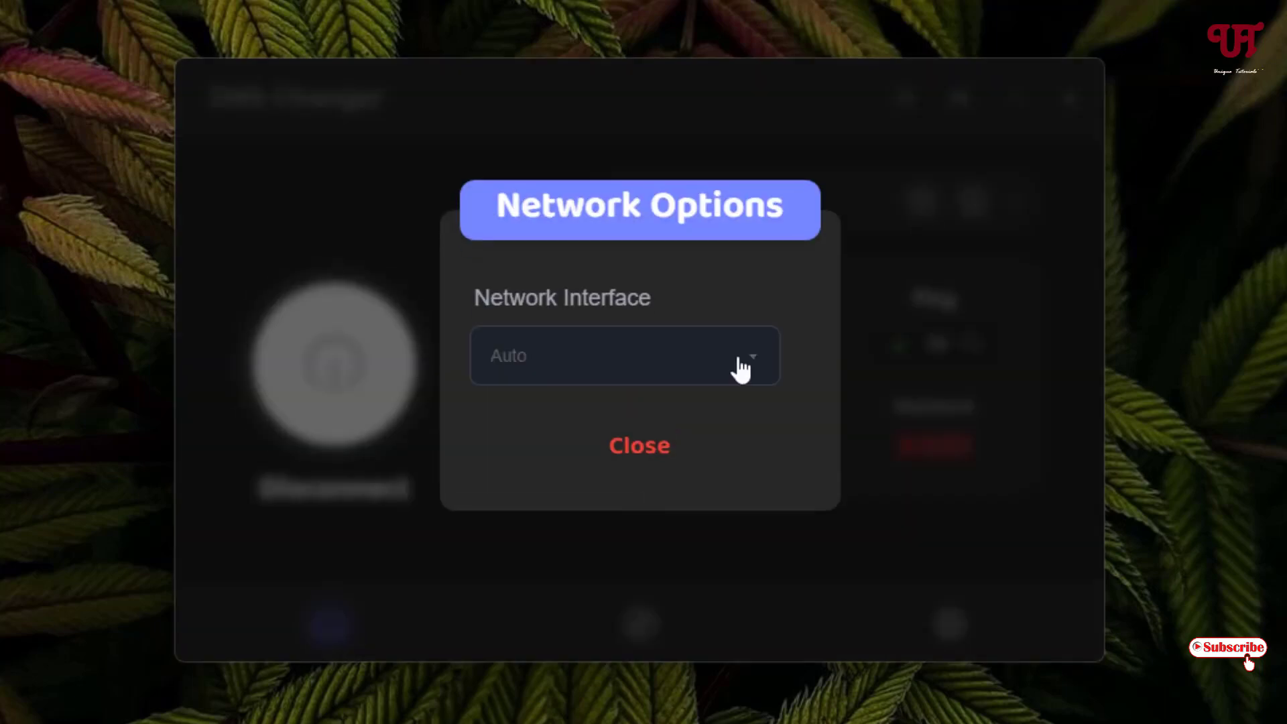
pyautogui.click(740, 369)
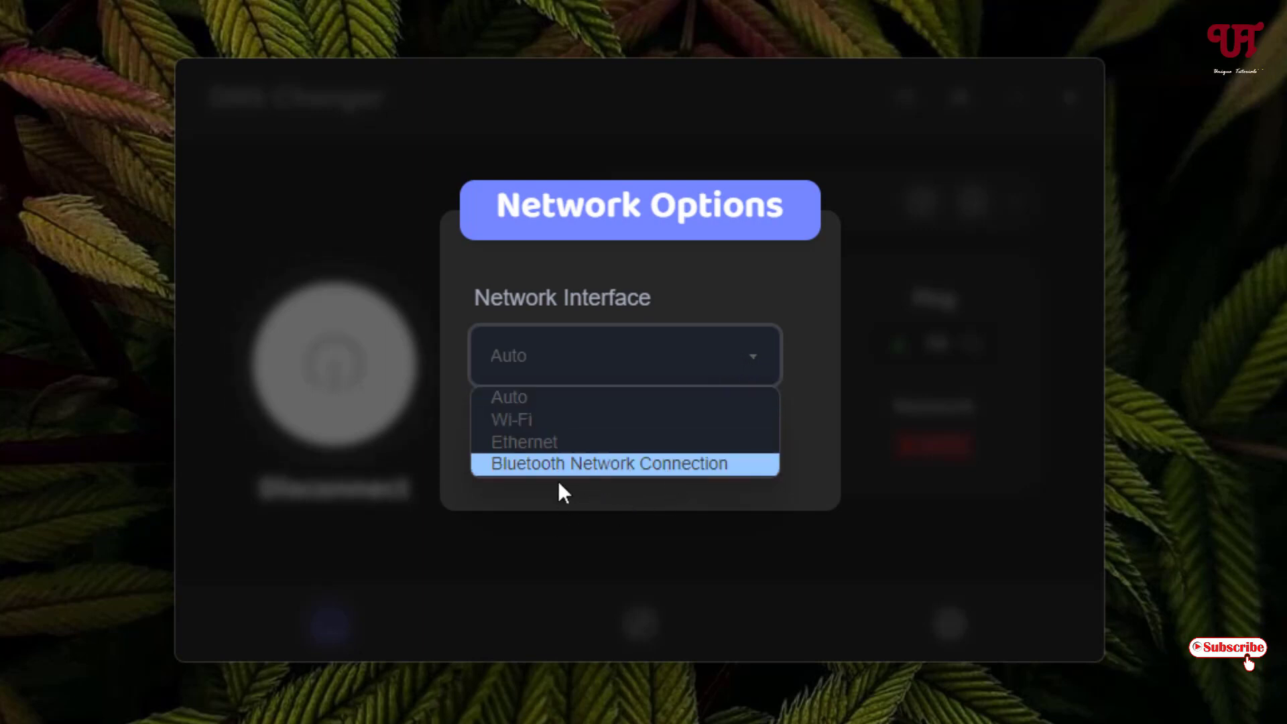
pyautogui.click(407, 285)
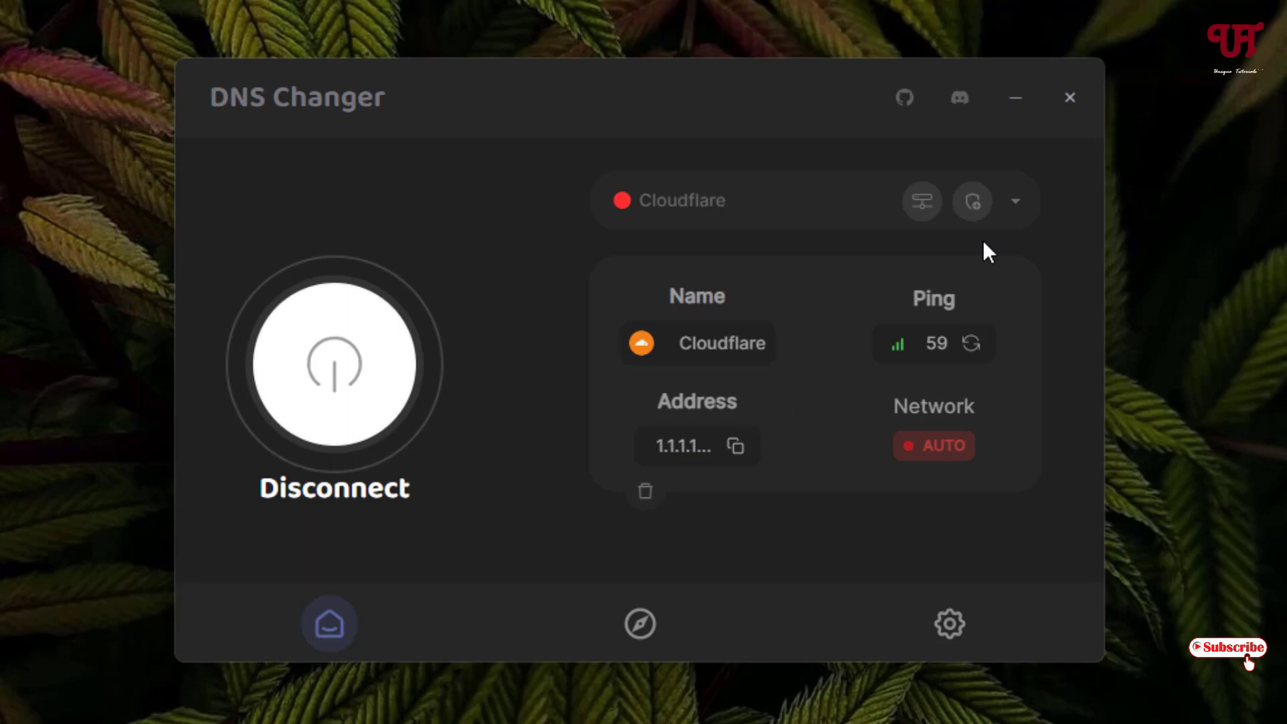
pyautogui.click(974, 203)
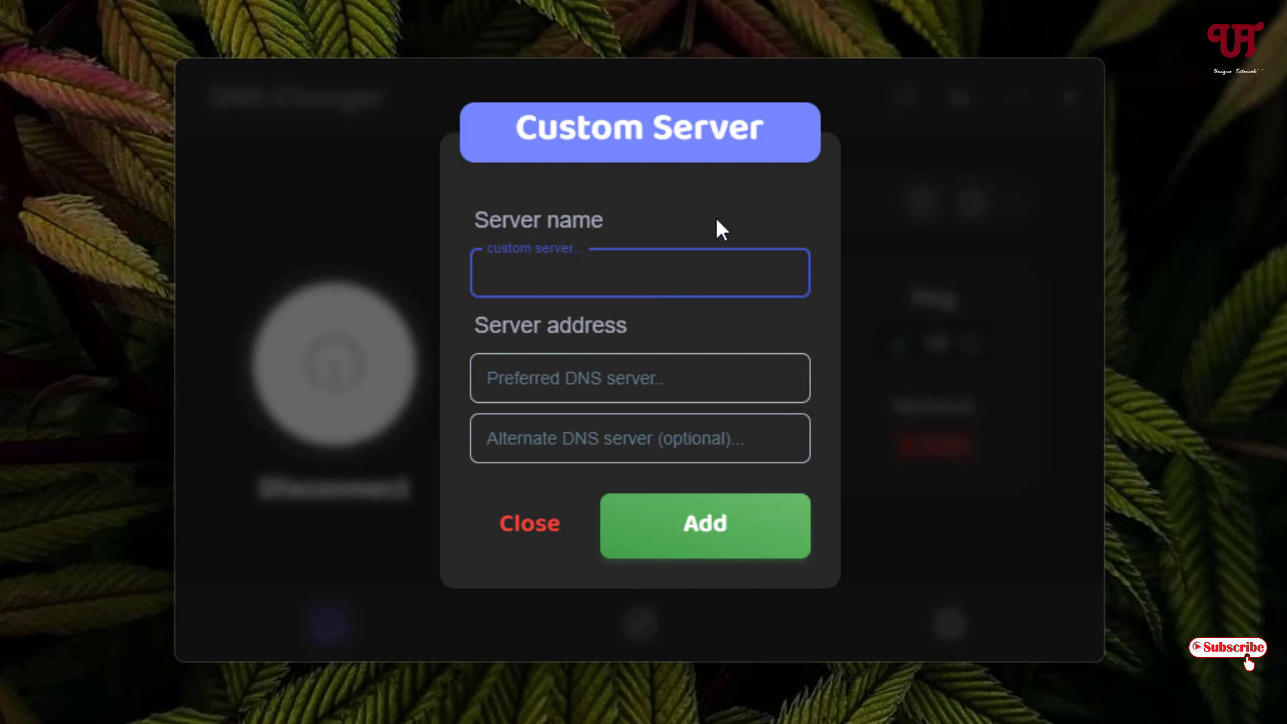
pyautogui.click(533, 539)
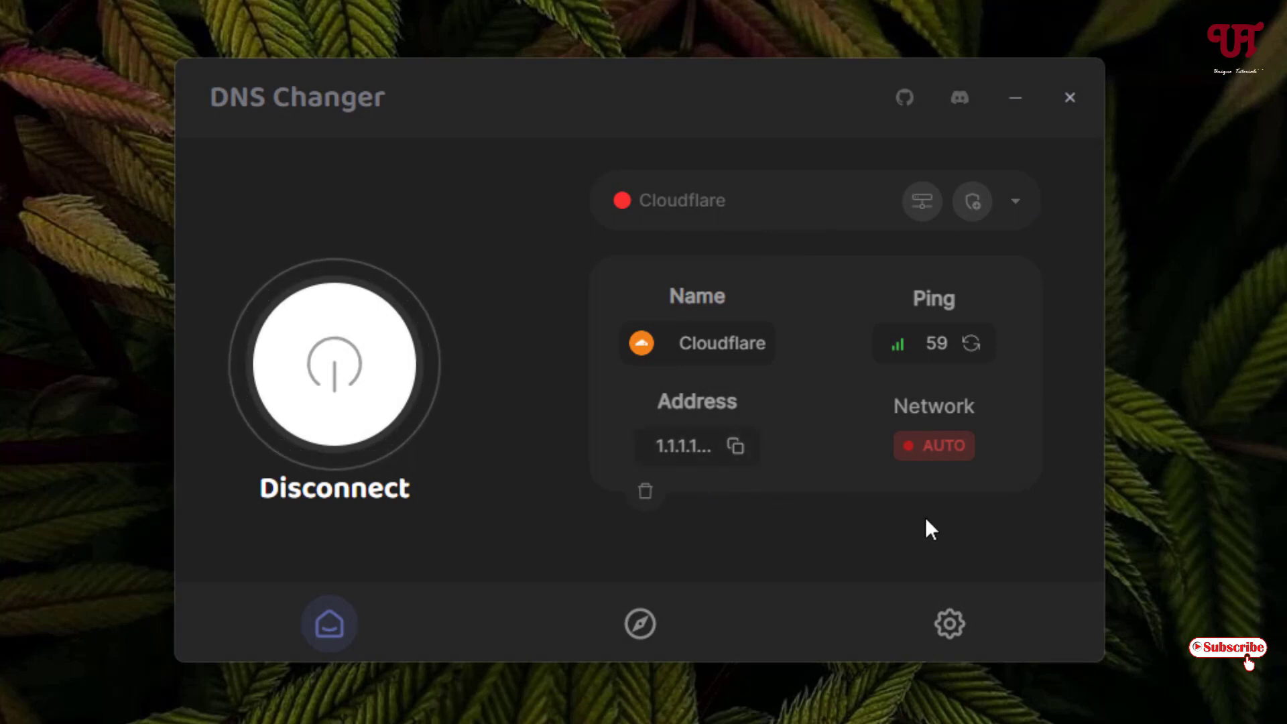
# - Connect to Cloudflare via the power button, disconnect again, and close DNS Changer
pyautogui.click(337, 395)
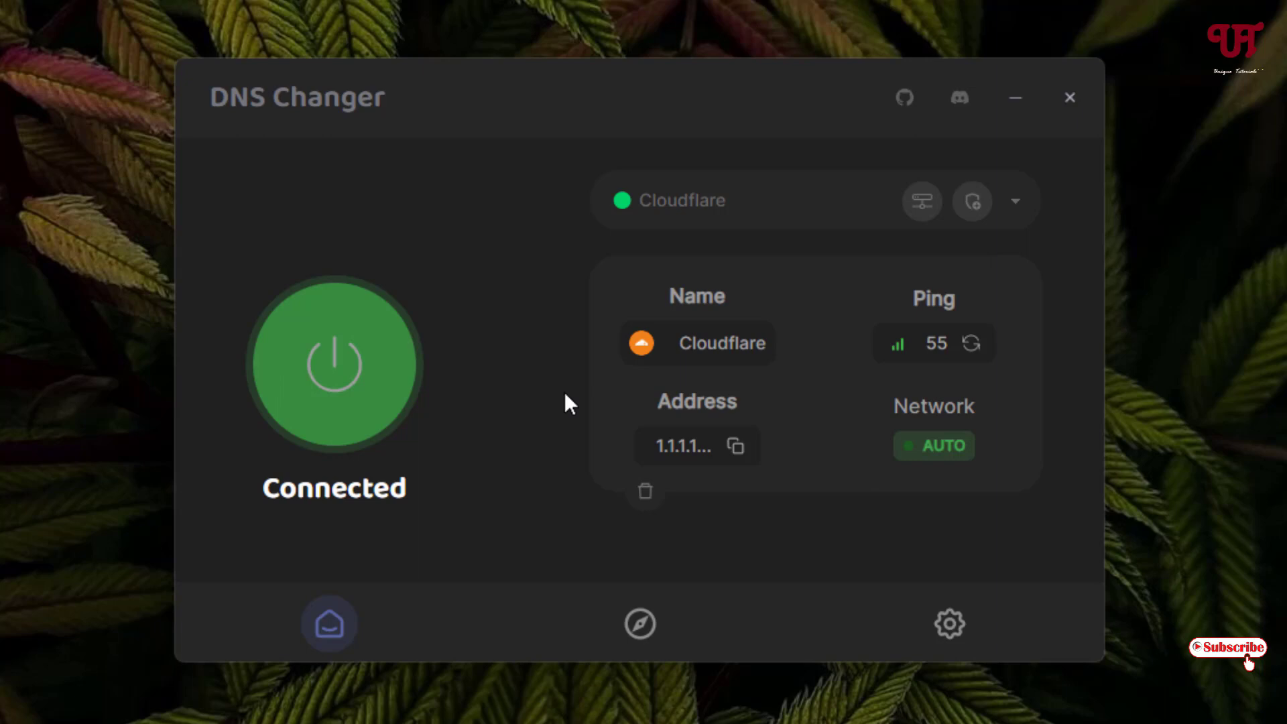
pyautogui.click(332, 403)
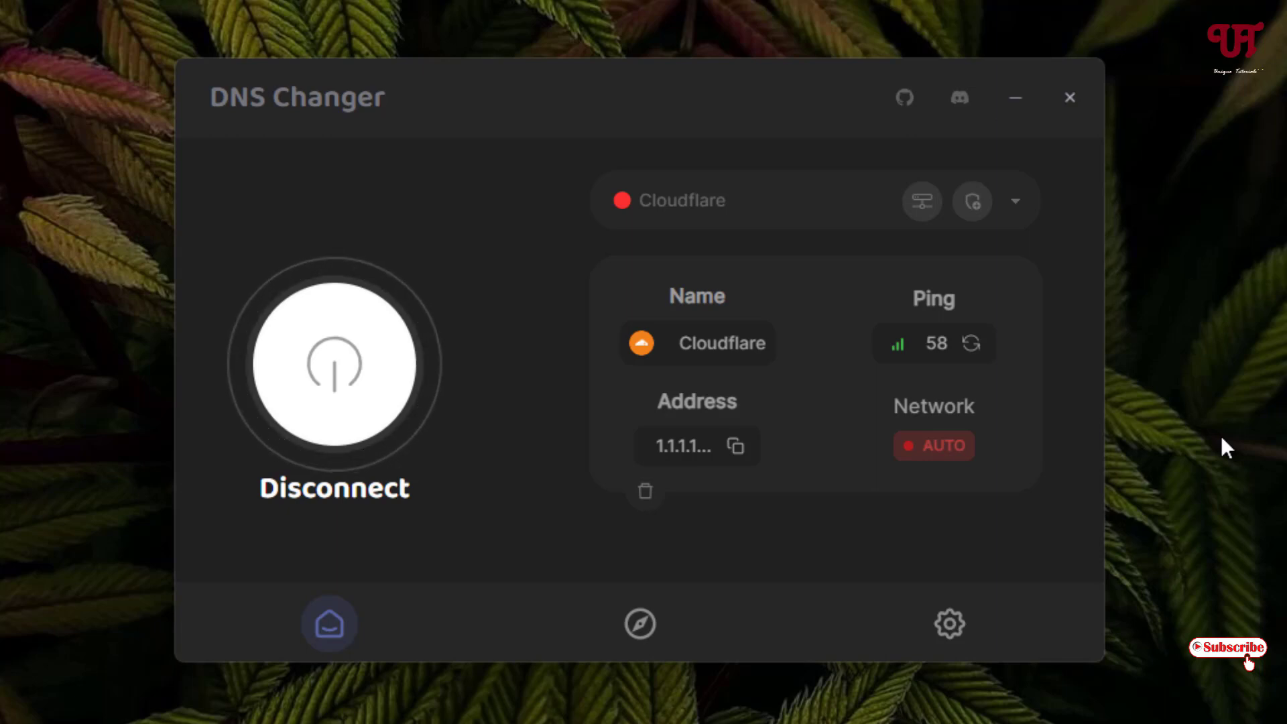
pyautogui.click(1068, 98)
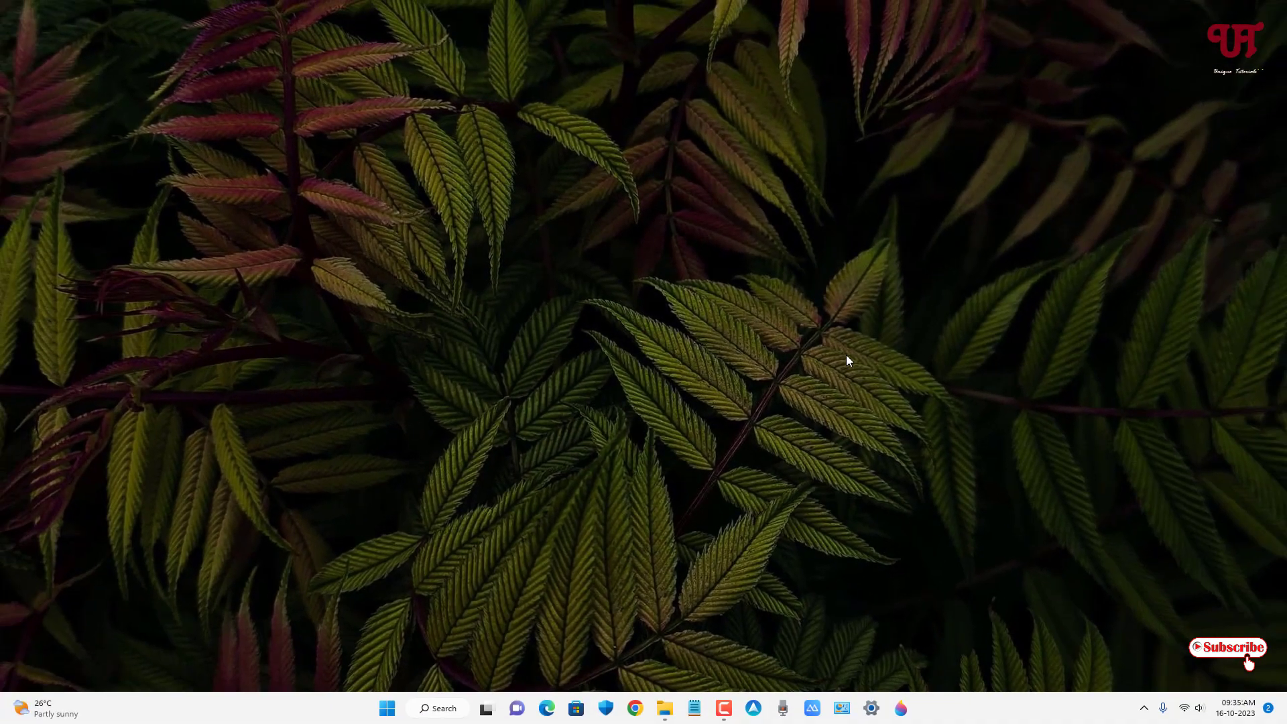